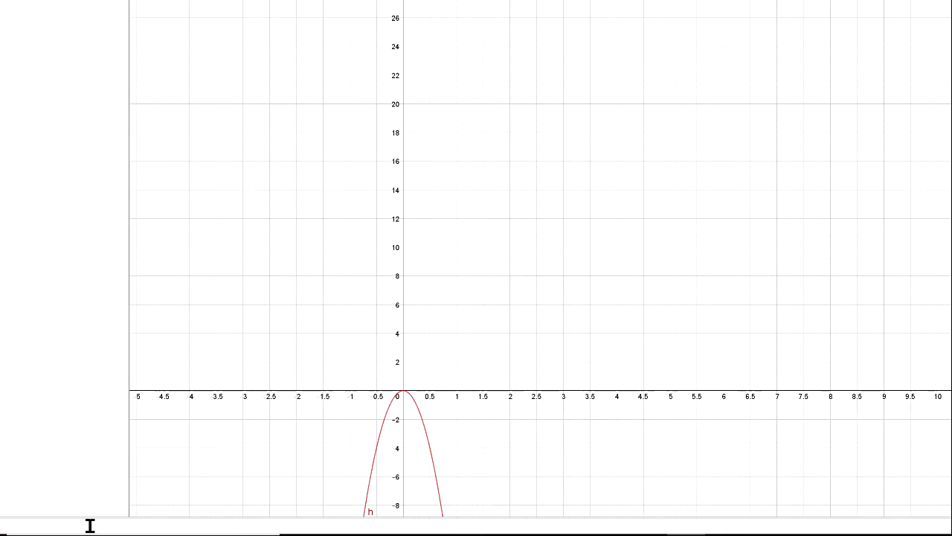
Complete the function as h(t) = -16t²+40t+2 and graph it with the whole parabola above the horizontal axis in view.
{"action": "type", "text": "+40t+2"}
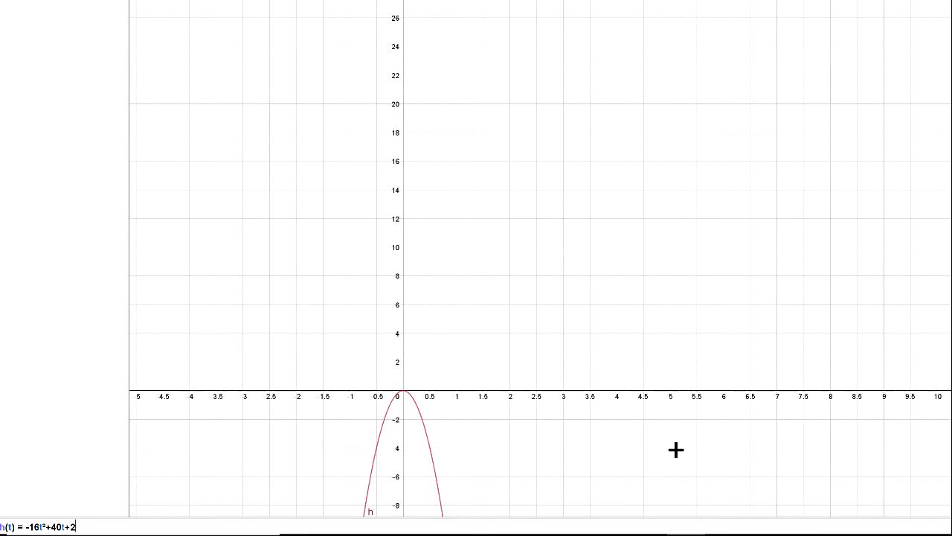
{"action": "left_click_drag", "start_coordinate": [536, 313], "coordinate": [566, 160]}
{"action": "key", "text": "Return"}
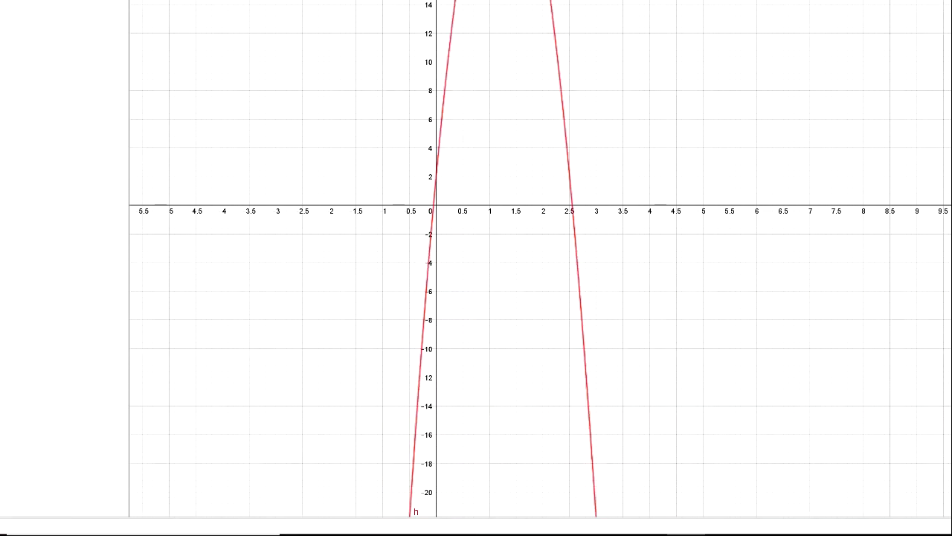
{"action": "left_click_drag", "start_coordinate": [565, 149], "coordinate": [567, 348]}
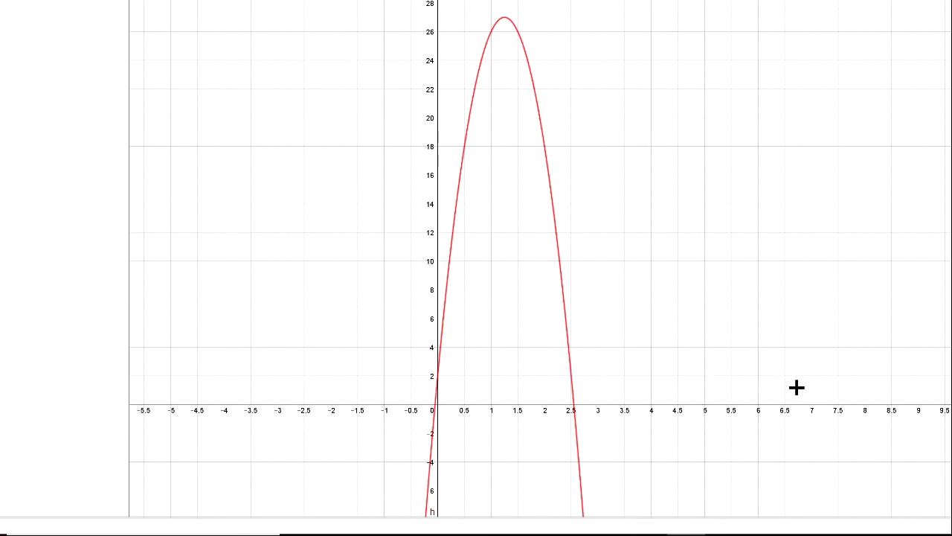
{"action": "scroll", "coordinate": [743, 234], "scroll_direction": "down", "scroll_amount": 1}
{"action": "scroll", "coordinate": [736, 239], "scroll_direction": "up", "scroll_amount": 1}
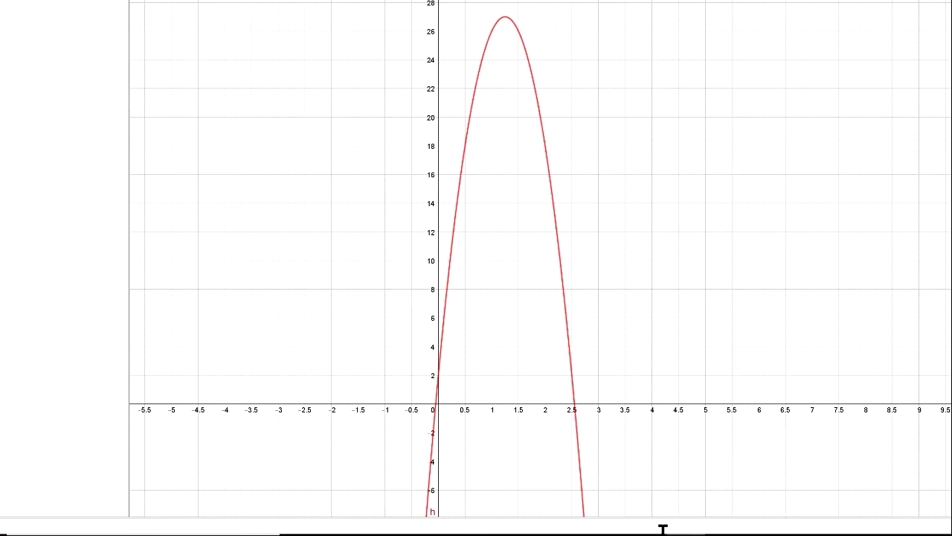
Check part b of the exercise in OneNote, then mark the parabola's vertex in GeoGebra with the Extremum tool.
{"action": "mouse_move", "coordinate": [647, 533]}
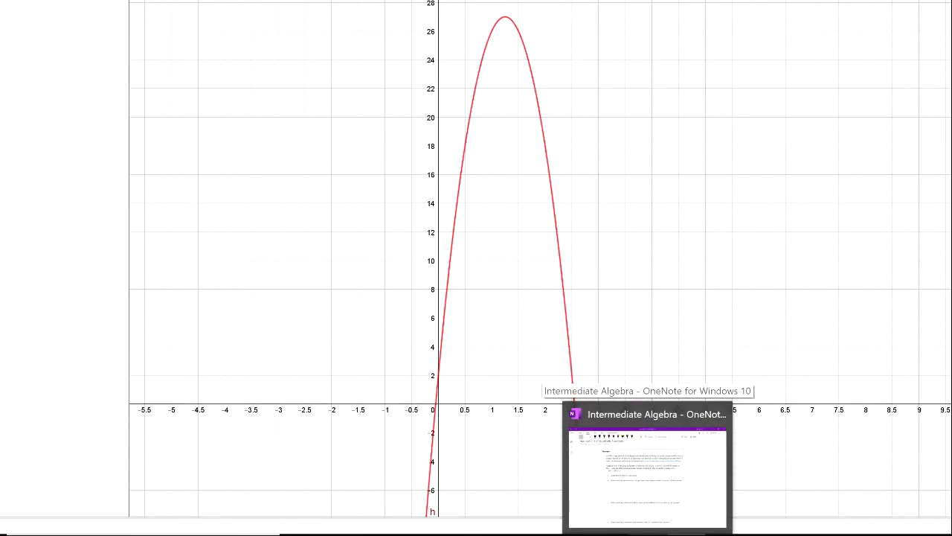
{"action": "left_click", "coordinate": [647, 532]}
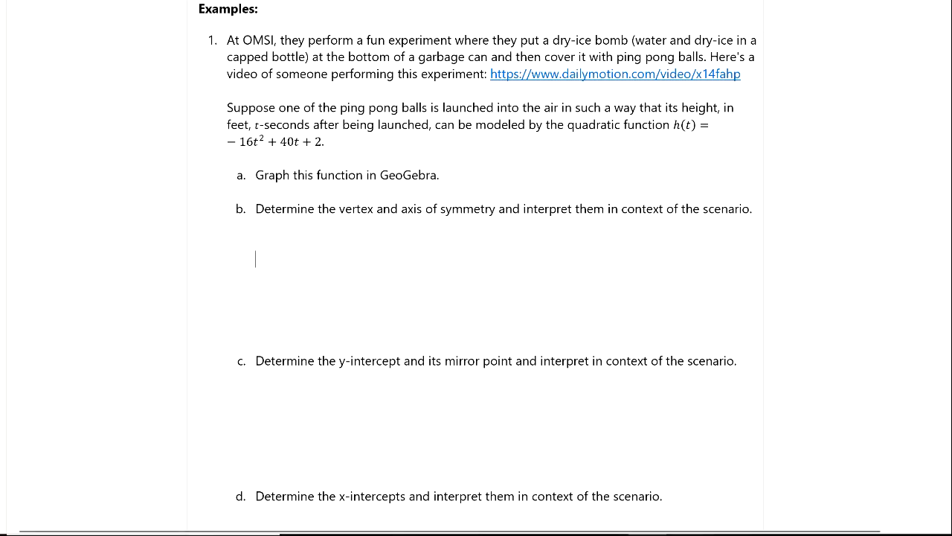
{"action": "left_click", "coordinate": [686, 535]}
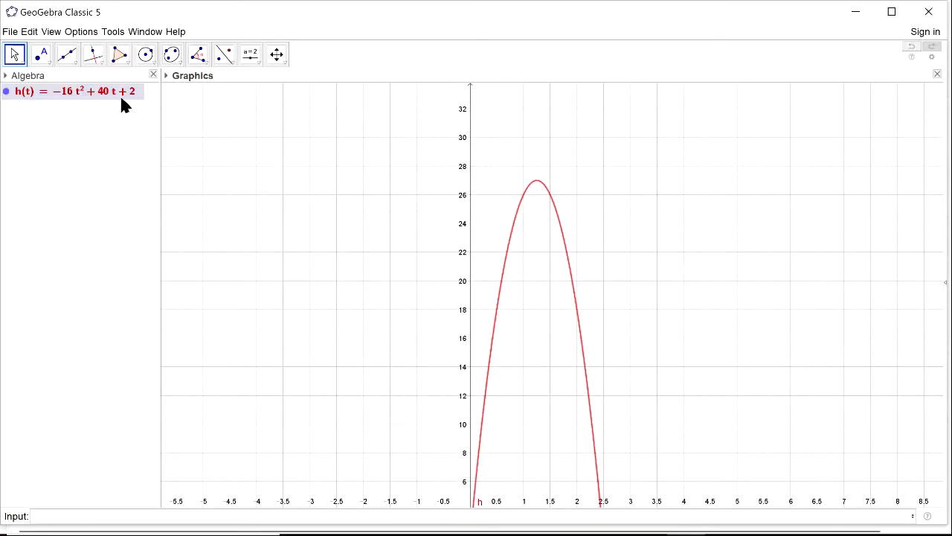
{"action": "left_click", "coordinate": [49, 65]}
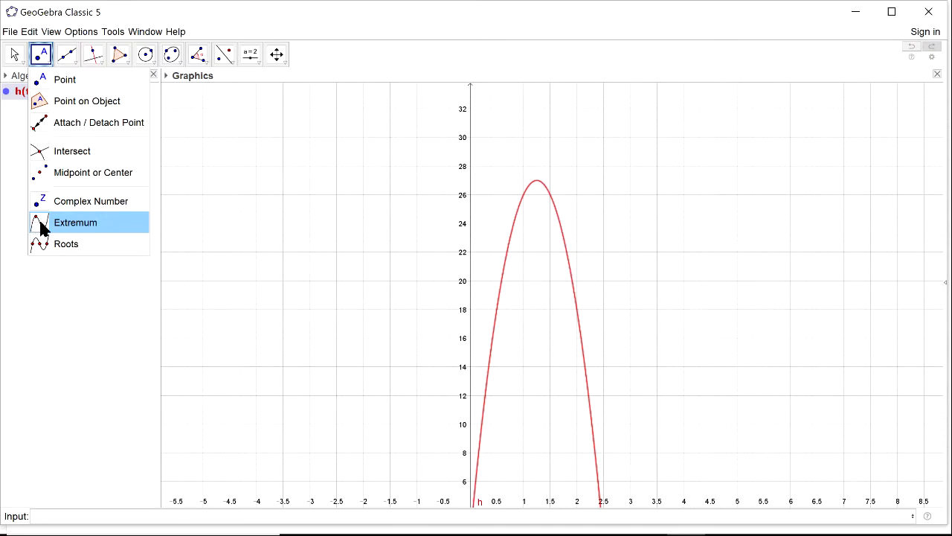
{"action": "left_click", "coordinate": [83, 230]}
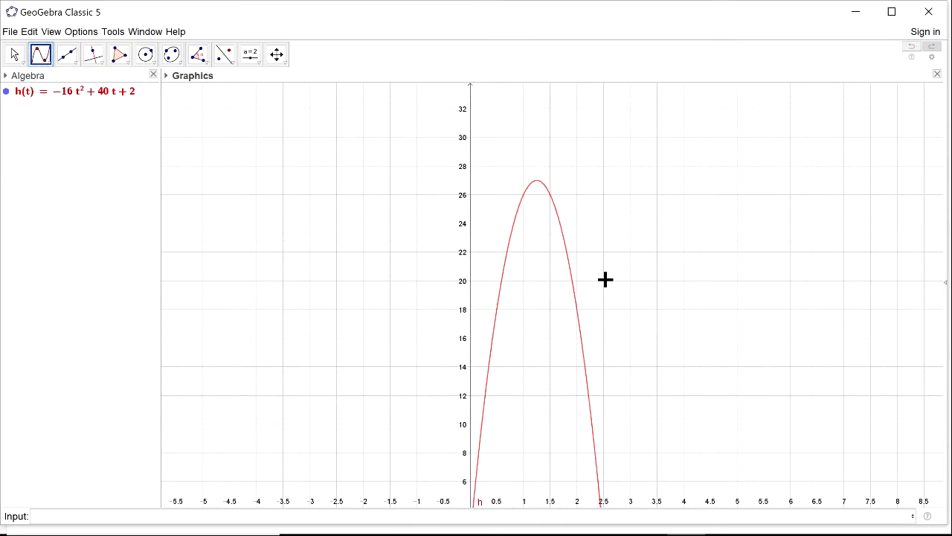
{"action": "left_click", "coordinate": [575, 289]}
Return to the OneNote exercise and handwrite "vertex: (1.25, 27)" under part b with the dark blue pen.
{"action": "left_click", "coordinate": [856, 13]}
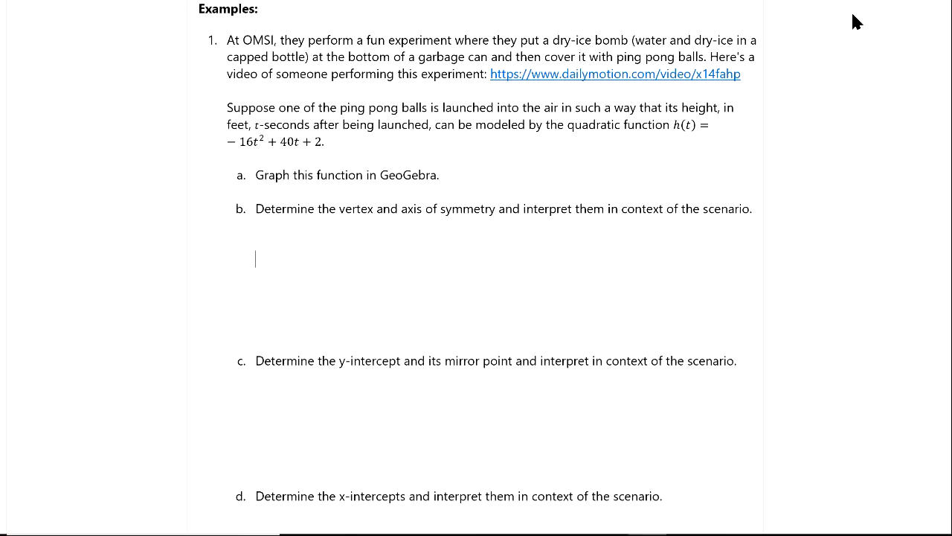
{"action": "left_click", "coordinate": [180, 1]}
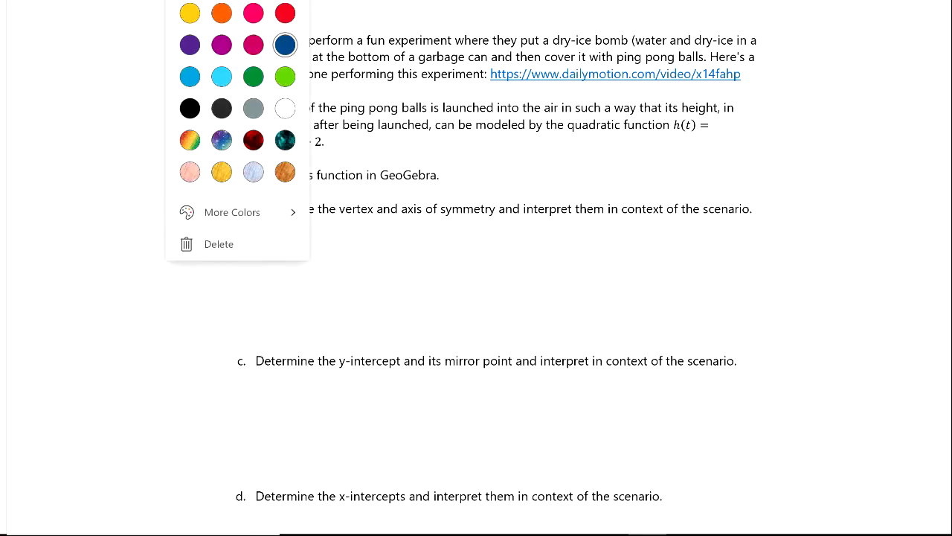
{"action": "left_click", "coordinate": [285, 44]}
{"action": "left_click_drag", "start_coordinate": [270, 230], "coordinate": [330, 234]}
{"action": "mouse_move", "coordinate": [330, 225]}
{"action": "left_mouse_down"}
{"action": "mouse_move", "coordinate": [321, 236]}
{"action": "mouse_move", "coordinate": [365, 244]}
{"action": "left_mouse_up"}
{"action": "mouse_move", "coordinate": [379, 228]}
{"action": "left_mouse_down"}
{"action": "mouse_move", "coordinate": [381, 240]}
{"action": "mouse_move", "coordinate": [406, 235]}
{"action": "left_mouse_up"}
{"action": "left_click", "coordinate": [388, 236]}
{"action": "left_click_drag", "start_coordinate": [417, 232], "coordinate": [439, 237]}
{"action": "left_click_drag", "start_coordinate": [440, 225], "coordinate": [458, 242]}
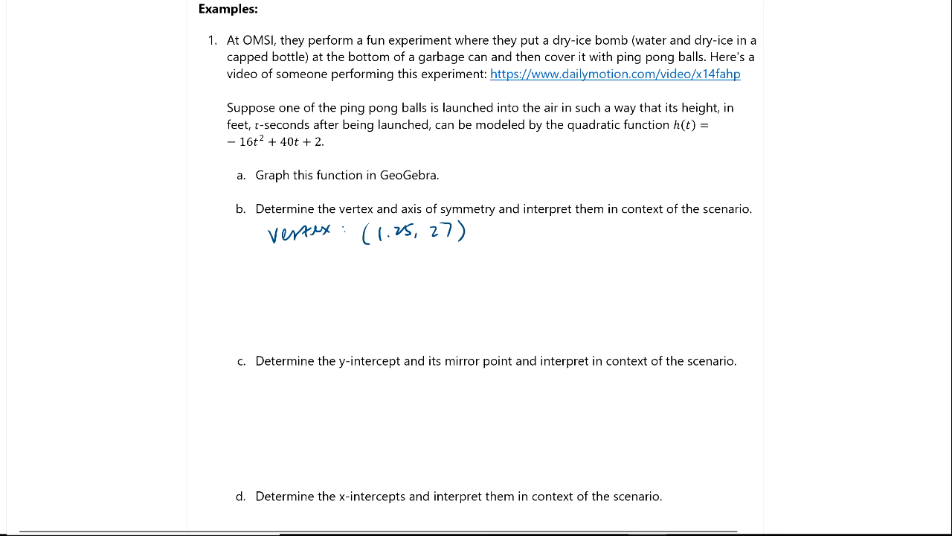
Handwrite "axis of symmetry: x = 1.25" below the vertex answer in part b.
{"action": "mouse_move", "coordinate": [280, 273]}
{"action": "left_mouse_down"}
{"action": "mouse_move", "coordinate": [282, 286]}
{"action": "mouse_move", "coordinate": [296, 284]}
{"action": "left_mouse_up"}
{"action": "mouse_move", "coordinate": [295, 275]}
{"action": "left_mouse_down"}
{"action": "mouse_move", "coordinate": [287, 284]}
{"action": "mouse_move", "coordinate": [308, 281]}
{"action": "left_mouse_up"}
{"action": "left_click", "coordinate": [303, 266]}
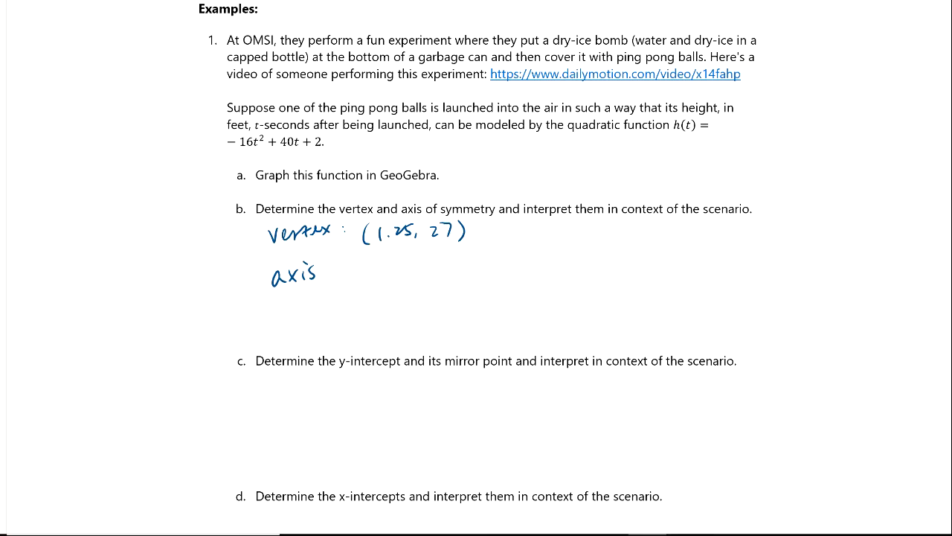
{"action": "left_click_drag", "start_coordinate": [336, 271], "coordinate": [338, 285]}
{"action": "left_click_drag", "start_coordinate": [344, 273], "coordinate": [398, 287]}
{"action": "mouse_move", "coordinate": [395, 268]}
{"action": "left_mouse_down"}
{"action": "mouse_move", "coordinate": [405, 277]}
{"action": "mouse_move", "coordinate": [457, 262]}
{"action": "mouse_move", "coordinate": [473, 281]}
{"action": "left_mouse_up"}
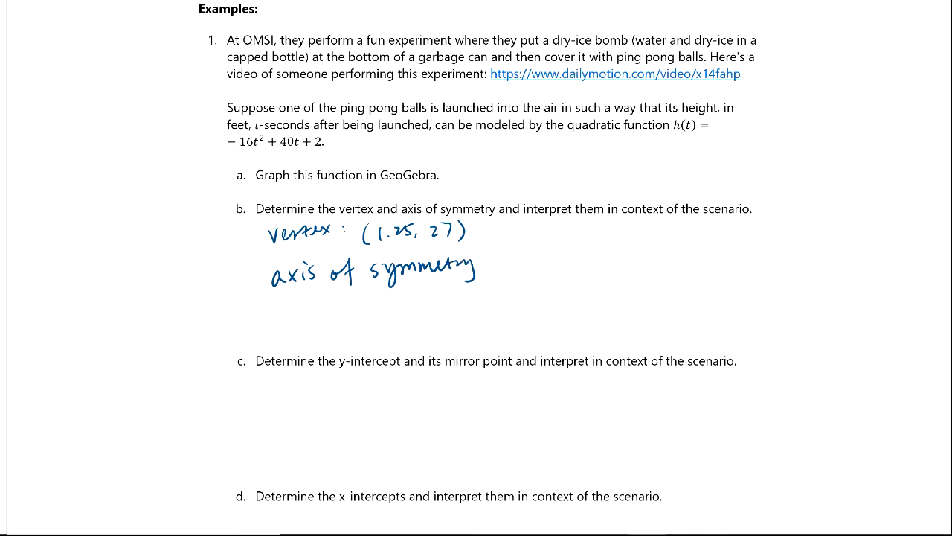
{"action": "left_click_drag", "start_coordinate": [513, 257], "coordinate": [526, 271]}
{"action": "mouse_move", "coordinate": [525, 256]}
{"action": "left_mouse_down"}
{"action": "mouse_move", "coordinate": [514, 272]}
{"action": "mouse_move", "coordinate": [543, 260]}
{"action": "left_mouse_up"}
{"action": "left_click_drag", "start_coordinate": [532, 265], "coordinate": [556, 273]}
{"action": "left_click_drag", "start_coordinate": [563, 269], "coordinate": [577, 266]}
{"action": "left_click_drag", "start_coordinate": [585, 256], "coordinate": [579, 267]}
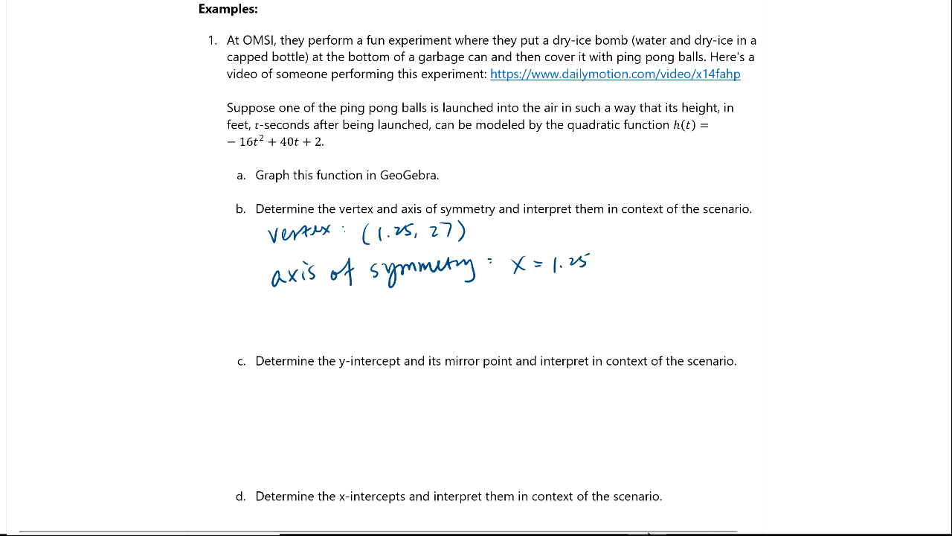
Switch to GeoGebra and try to plot the axis of symmetry by entering t=1.25 and toggling its display.
{"action": "left_click", "coordinate": [688, 534]}
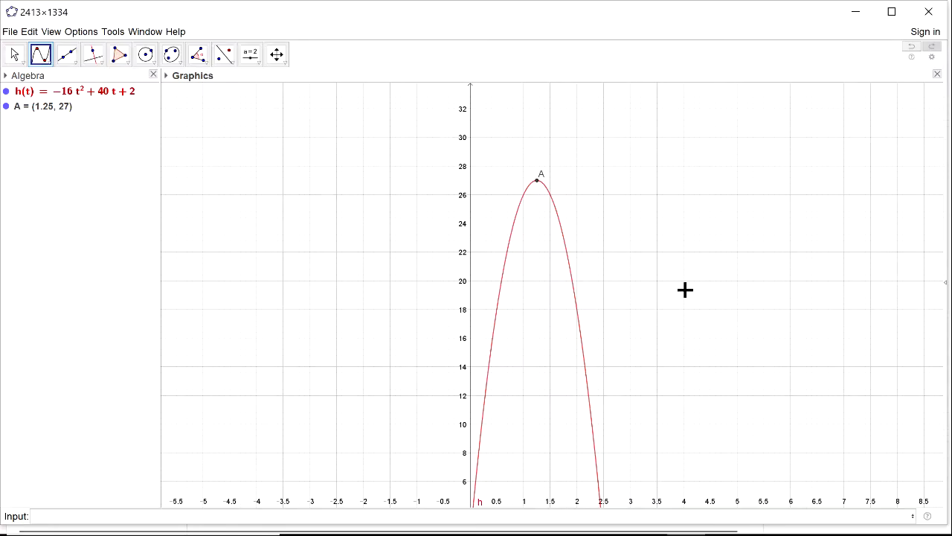
{"action": "left_click", "coordinate": [66, 514]}
{"action": "type", "text": "x="}
{"action": "key", "text": "BackSpace"}
{"action": "key", "text": "BackSpace"}
{"action": "type", "text": "t=1.25"}
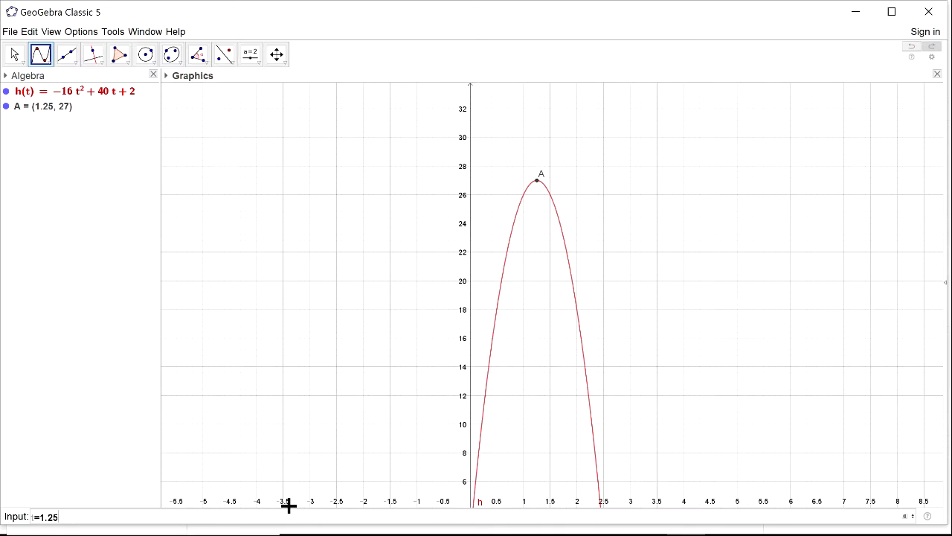
{"action": "key", "text": "Return"}
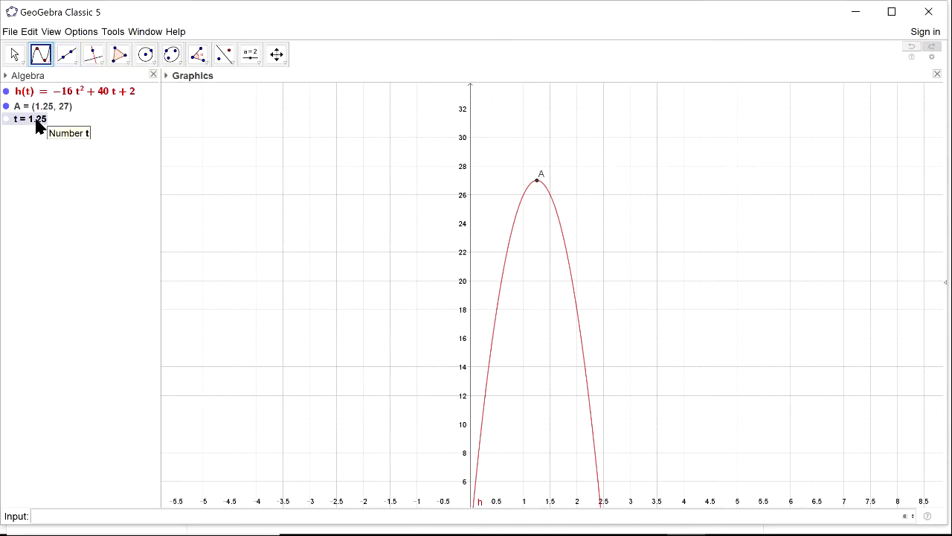
{"action": "left_click", "coordinate": [7, 121]}
{"action": "left_click", "coordinate": [7, 120]}
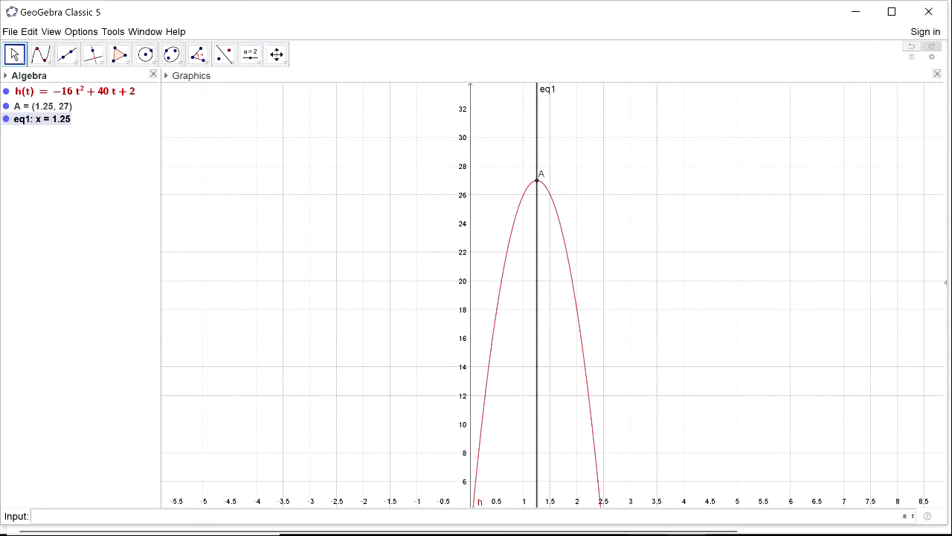
Switch to OneNote and replace the handwritten x with t in the axis of symmetry answer, giving t = 1.25.
{"action": "left_click", "coordinate": [648, 534]}
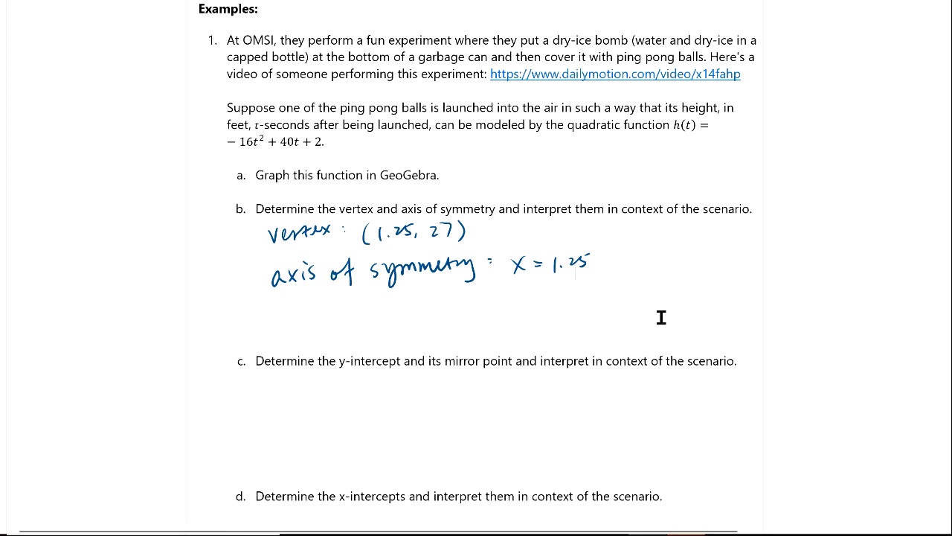
{"action": "mouse_move", "coordinate": [523, 259]}
{"action": "left_mouse_down"}
{"action": "mouse_move", "coordinate": [515, 271]}
{"action": "mouse_move", "coordinate": [524, 277]}
{"action": "left_mouse_up"}
{"action": "left_click_drag", "start_coordinate": [512, 264], "coordinate": [525, 263]}
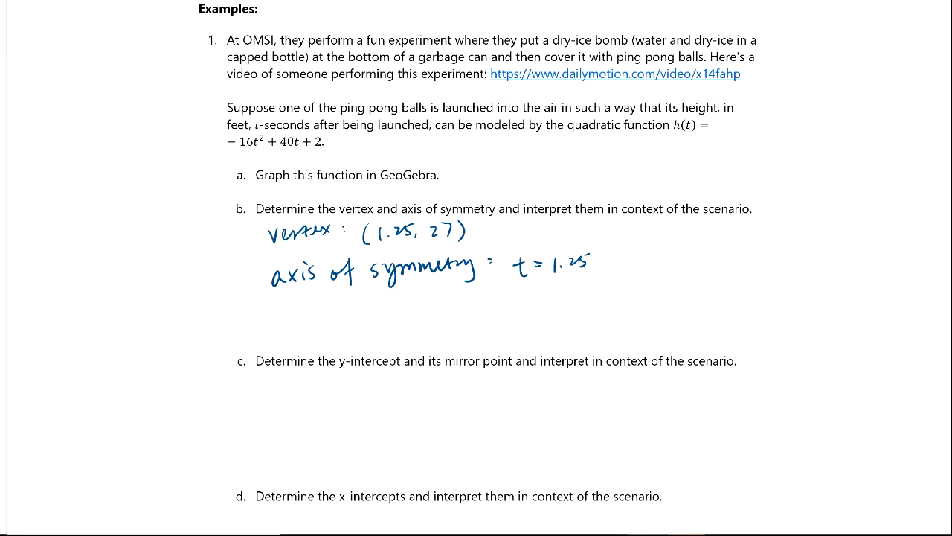
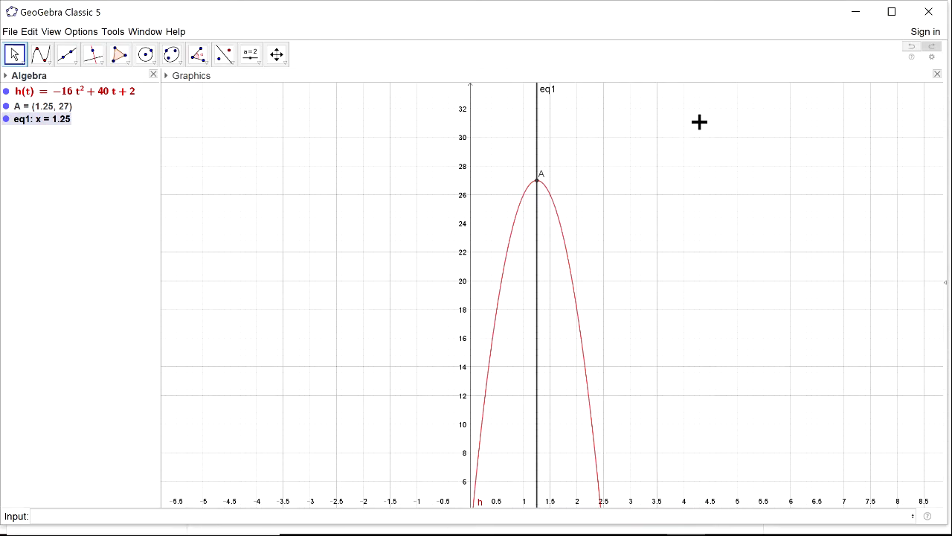
Return to OneNote and handwrite "After 1.25 sec, the ping pong ball starts falling." below the axis of symmetry answer in part b.
{"action": "left_click", "coordinate": [856, 13]}
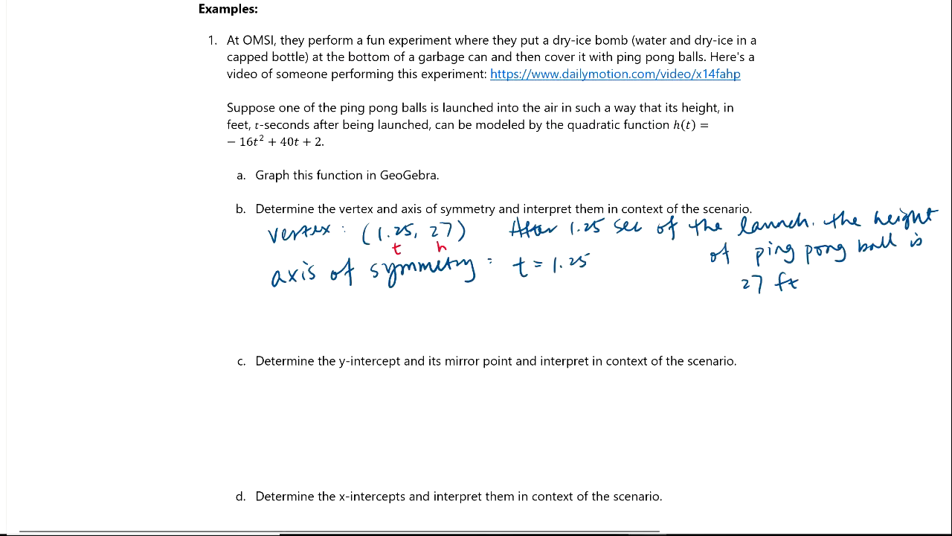
{"action": "left_click_drag", "start_coordinate": [288, 300], "coordinate": [296, 315]}
{"action": "left_click_drag", "start_coordinate": [285, 310], "coordinate": [301, 316]}
{"action": "mouse_move", "coordinate": [310, 302]}
{"action": "left_mouse_down"}
{"action": "mouse_move", "coordinate": [310, 313]}
{"action": "mouse_move", "coordinate": [376, 310]}
{"action": "left_mouse_up"}
{"action": "left_click", "coordinate": [360, 308]}
{"action": "left_click_drag", "start_coordinate": [378, 300], "coordinate": [465, 312]}
{"action": "left_click", "coordinate": [439, 308]}
{"action": "mouse_move", "coordinate": [457, 304]}
{"action": "left_mouse_down"}
{"action": "mouse_move", "coordinate": [493, 305]}
{"action": "mouse_move", "coordinate": [515, 320]}
{"action": "left_mouse_up"}
{"action": "left_click_drag", "start_coordinate": [515, 301], "coordinate": [528, 306]}
{"action": "left_click", "coordinate": [530, 294]}
{"action": "left_click_drag", "start_coordinate": [538, 298], "coordinate": [547, 305]}
{"action": "mouse_move", "coordinate": [554, 300]}
{"action": "left_mouse_down"}
{"action": "mouse_move", "coordinate": [545, 317]}
{"action": "mouse_move", "coordinate": [570, 318]}
{"action": "left_mouse_up"}
{"action": "left_click_drag", "start_coordinate": [570, 299], "coordinate": [584, 304]}
{"action": "mouse_move", "coordinate": [594, 305]}
{"action": "left_mouse_down"}
{"action": "mouse_move", "coordinate": [604, 300]}
{"action": "mouse_move", "coordinate": [606, 319]}
{"action": "mouse_move", "coordinate": [645, 305]}
{"action": "left_mouse_up"}
{"action": "left_click_drag", "start_coordinate": [650, 289], "coordinate": [649, 304]}
{"action": "left_click_drag", "start_coordinate": [657, 289], "coordinate": [655, 304]}
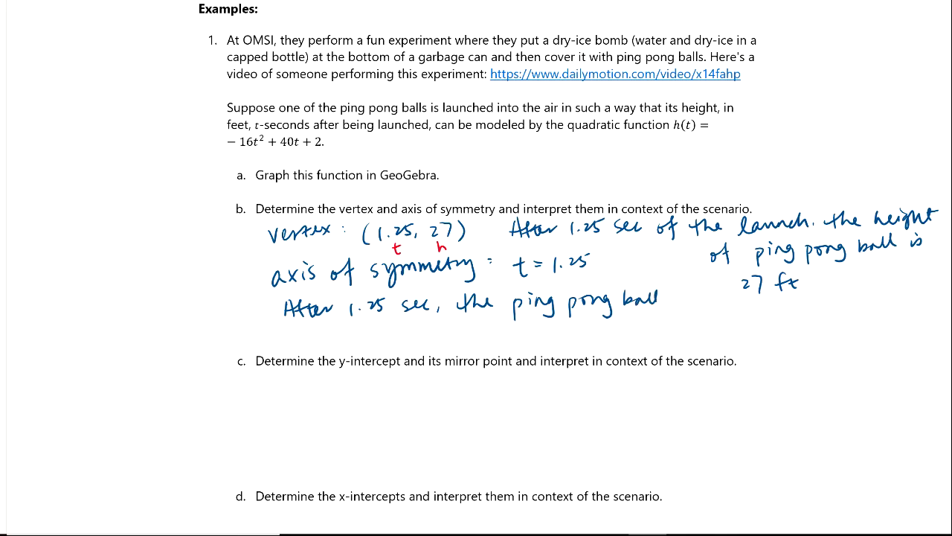
{"action": "mouse_move", "coordinate": [308, 334]}
{"action": "left_mouse_down"}
{"action": "mouse_move", "coordinate": [297, 344]}
{"action": "mouse_move", "coordinate": [334, 345]}
{"action": "left_mouse_up"}
{"action": "left_click_drag", "start_coordinate": [337, 339], "coordinate": [351, 344]}
{"action": "mouse_move", "coordinate": [358, 335]}
{"action": "left_mouse_down"}
{"action": "mouse_move", "coordinate": [356, 344]}
{"action": "mouse_move", "coordinate": [390, 344]}
{"action": "left_mouse_up"}
{"action": "left_click_drag", "start_coordinate": [398, 336], "coordinate": [417, 338]}
{"action": "mouse_move", "coordinate": [424, 319]}
{"action": "left_mouse_down"}
{"action": "mouse_move", "coordinate": [427, 338]}
{"action": "mouse_move", "coordinate": [451, 336]}
{"action": "left_mouse_up"}
{"action": "left_click_drag", "start_coordinate": [455, 329], "coordinate": [459, 347]}
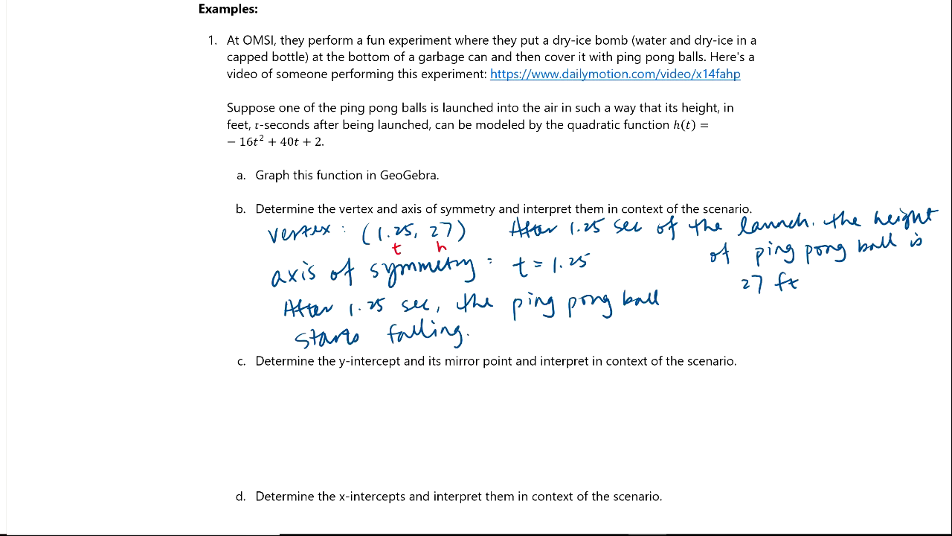
Highlight the axis of symmetry equation t = 1.25 and the vertex coordinates (1.25, 27) in yellow.
{"action": "left_click_drag", "start_coordinate": [500, 273], "coordinate": [593, 259]}
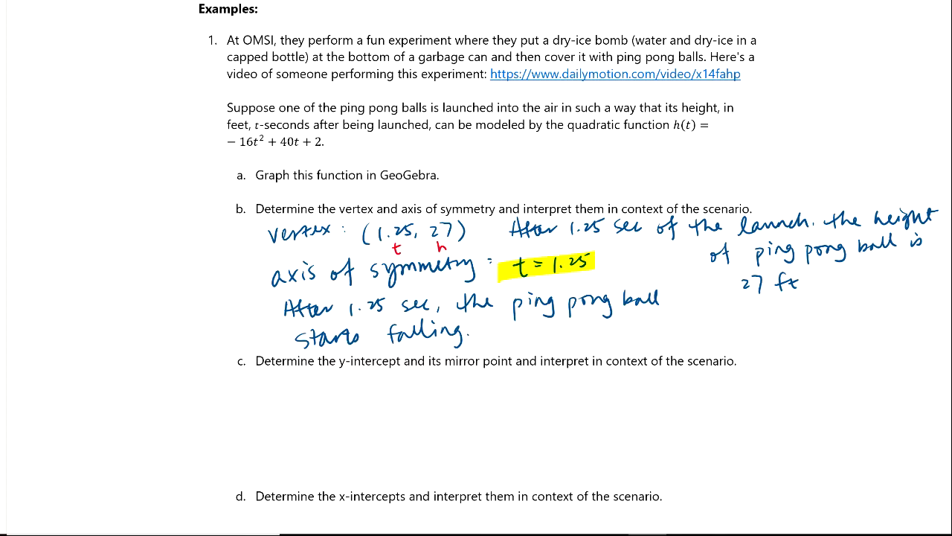
{"action": "left_click_drag", "start_coordinate": [357, 237], "coordinate": [467, 227]}
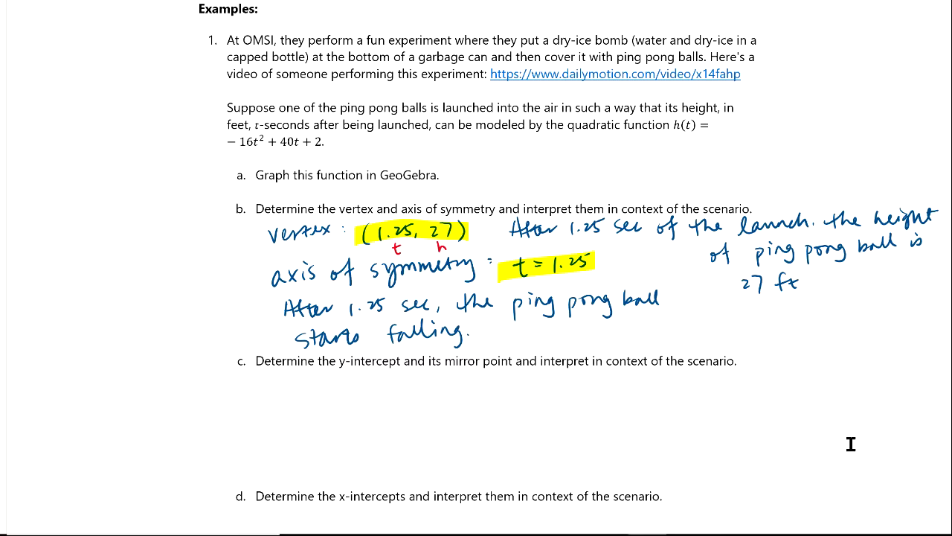
Underline "y-intercept" in the part c question and handwrite t=0 beneath it in dark blue.
{"action": "mouse_move", "coordinate": [332, 370]}
{"action": "left_mouse_down"}
{"action": "mouse_move", "coordinate": [388, 372]}
{"action": "mouse_move", "coordinate": [351, 394]}
{"action": "mouse_move", "coordinate": [370, 384]}
{"action": "left_mouse_up"}
{"action": "left_click_drag", "start_coordinate": [359, 389], "coordinate": [370, 388]}
{"action": "left_click_drag", "start_coordinate": [377, 380], "coordinate": [376, 381]}
Handwrite h(0) = -16·0² + 40·0 + 2 = 2 ft under part c, with the substituted zeros in red.
{"action": "left_click_drag", "start_coordinate": [267, 403], "coordinate": [285, 420]}
{"action": "left_click_drag", "start_coordinate": [298, 407], "coordinate": [307, 421]}
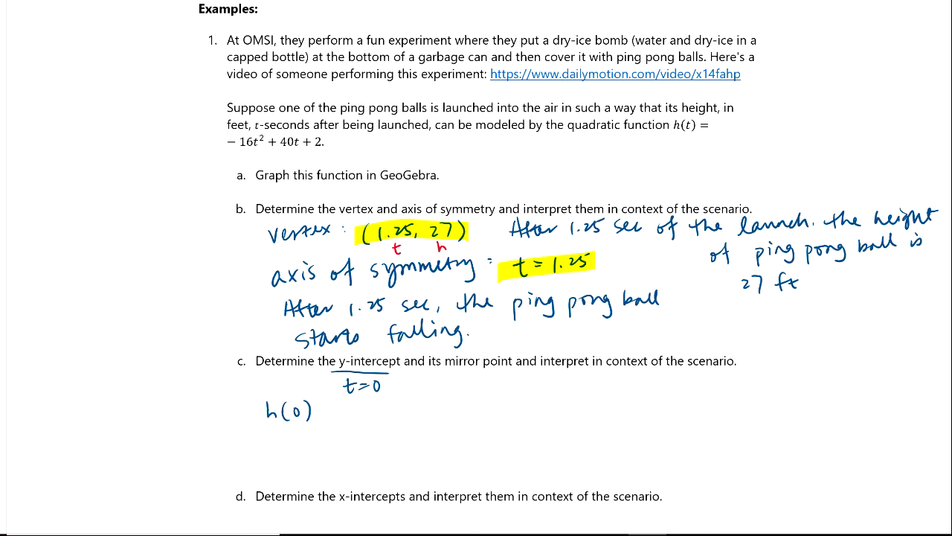
{"action": "left_click_drag", "start_coordinate": [318, 410], "coordinate": [328, 410]}
{"action": "left_click_drag", "start_coordinate": [319, 413], "coordinate": [328, 415]}
{"action": "mouse_move", "coordinate": [370, 398]}
{"action": "left_mouse_down"}
{"action": "mouse_move", "coordinate": [369, 409]}
{"action": "mouse_move", "coordinate": [413, 399]}
{"action": "mouse_move", "coordinate": [424, 413]}
{"action": "mouse_move", "coordinate": [446, 409]}
{"action": "mouse_move", "coordinate": [442, 415]}
{"action": "left_mouse_up"}
{"action": "mouse_move", "coordinate": [454, 403]}
{"action": "left_mouse_down"}
{"action": "mouse_move", "coordinate": [494, 407]}
{"action": "mouse_move", "coordinate": [488, 414]}
{"action": "left_mouse_up"}
{"action": "mouse_move", "coordinate": [501, 405]}
{"action": "left_mouse_down"}
{"action": "mouse_move", "coordinate": [510, 416]}
{"action": "mouse_move", "coordinate": [566, 415]}
{"action": "left_mouse_up"}
{"action": "left_click_drag", "start_coordinate": [561, 406], "coordinate": [579, 414]}
{"action": "left_click_drag", "start_coordinate": [573, 405], "coordinate": [584, 404]}
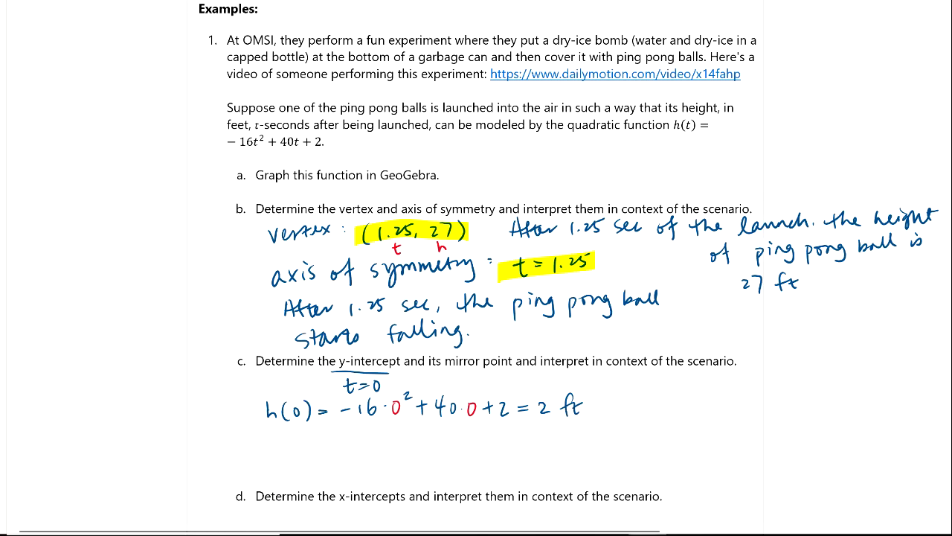
Switch to GeoGebra and mark the y-intercept with the Intersect tool, using the parabola and the y-axis.
{"action": "mouse_move", "coordinate": [670, 535]}
{"action": "left_click", "coordinate": [686, 534]}
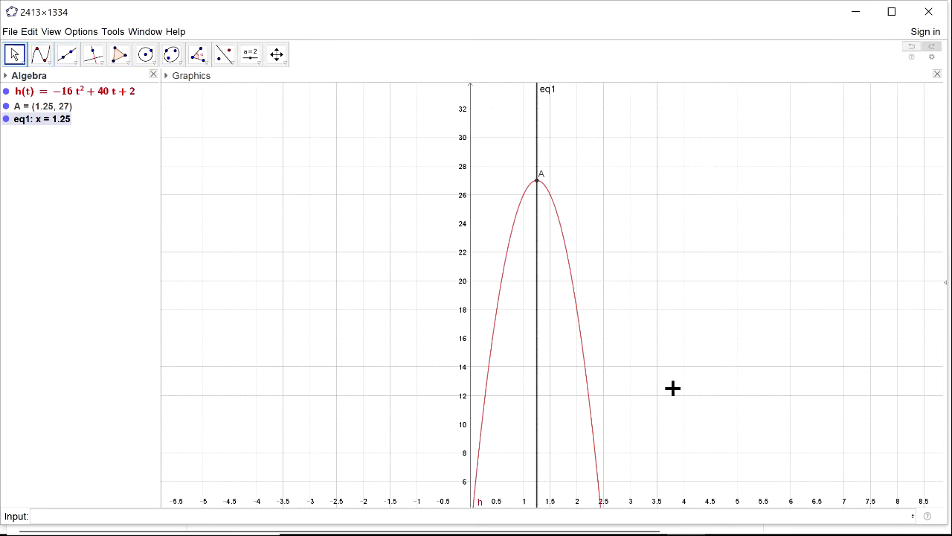
{"action": "left_click_drag", "start_coordinate": [714, 418], "coordinate": [725, 323]}
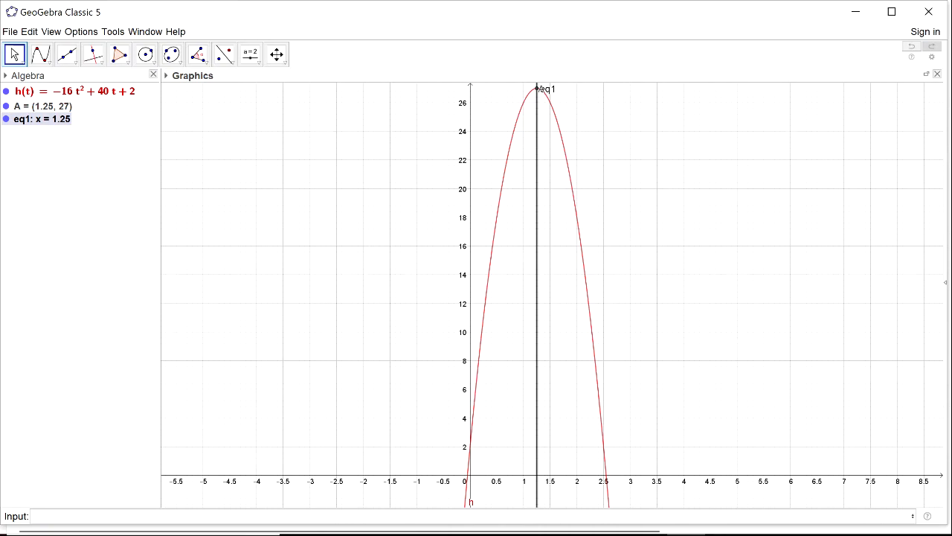
{"action": "left_click", "coordinate": [725, 534]}
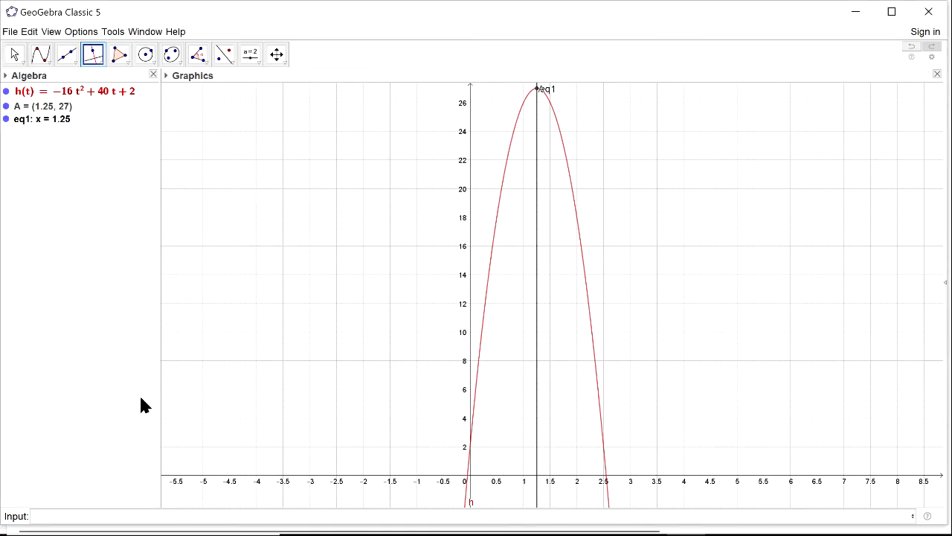
{"action": "left_click", "coordinate": [52, 64]}
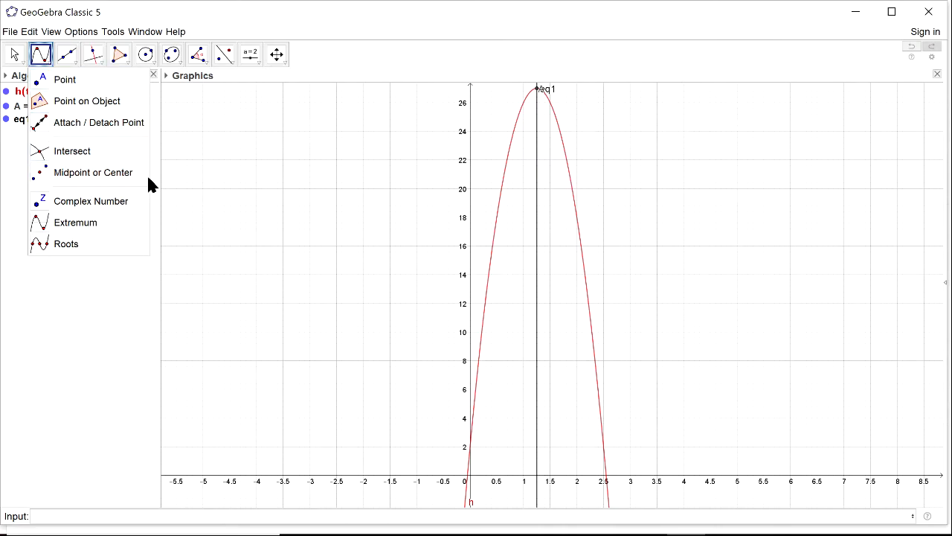
{"action": "left_click", "coordinate": [110, 158]}
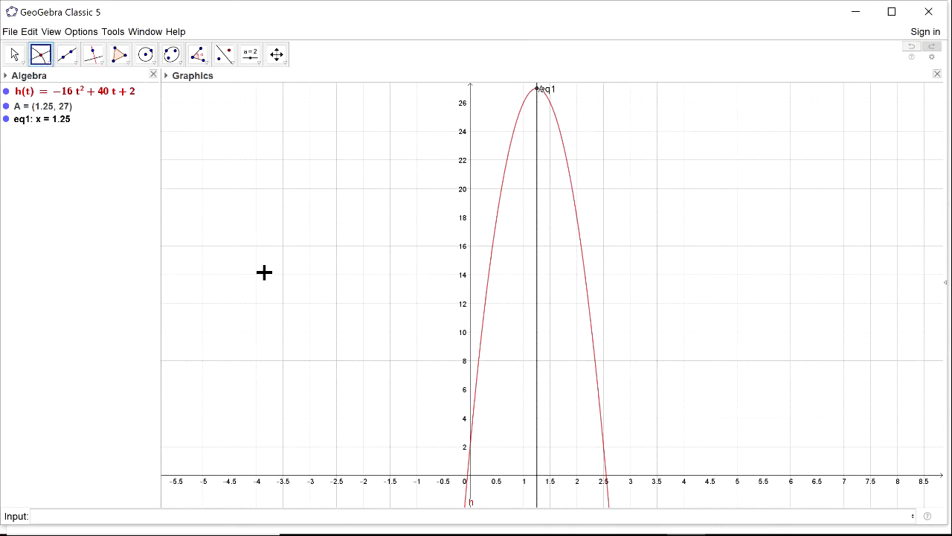
{"action": "left_click", "coordinate": [491, 277]}
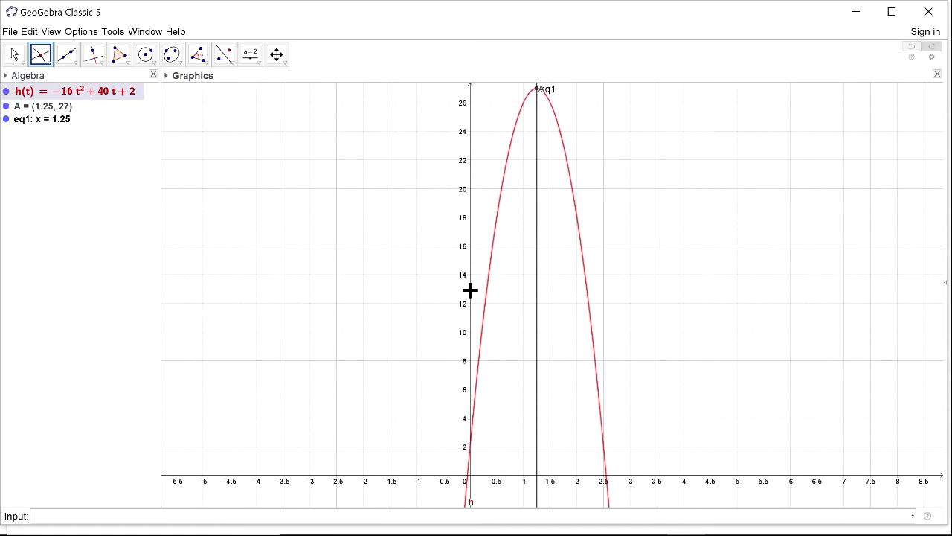
{"action": "left_click", "coordinate": [470, 296]}
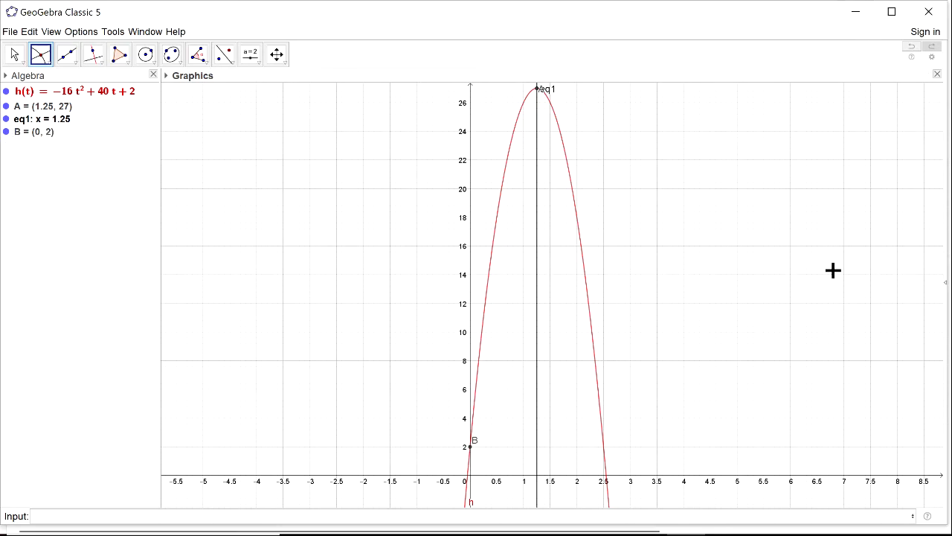
Return to OneNote and handwrite "y-int: (0,2)" beside the h(0) calculation in part c.
{"action": "left_click", "coordinate": [649, 533]}
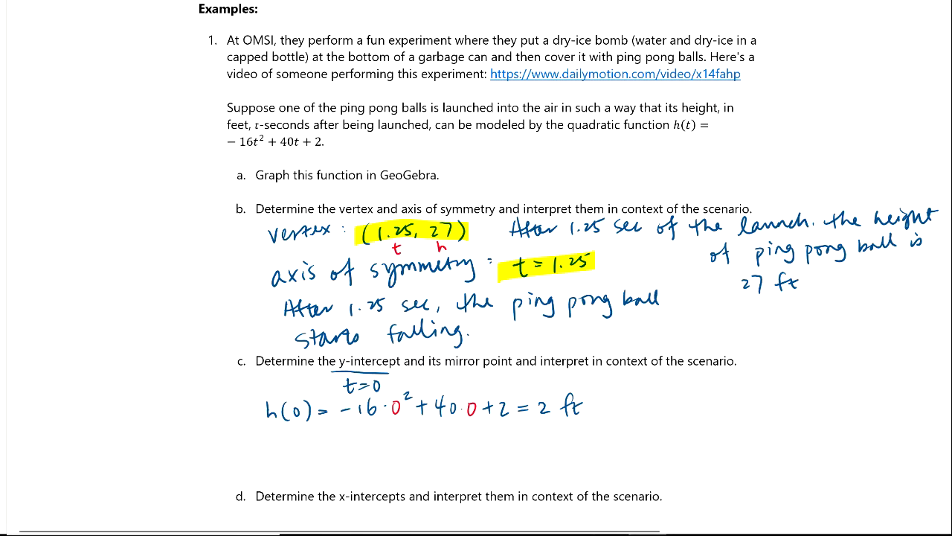
{"action": "mouse_move", "coordinate": [640, 386]}
{"action": "left_mouse_down"}
{"action": "mouse_move", "coordinate": [646, 407]}
{"action": "mouse_move", "coordinate": [667, 391]}
{"action": "left_mouse_up"}
{"action": "left_click_drag", "start_coordinate": [672, 390], "coordinate": [694, 401]}
{"action": "left_click_drag", "start_coordinate": [688, 391], "coordinate": [708, 395]}
{"action": "mouse_move", "coordinate": [727, 381]}
{"action": "left_mouse_down"}
{"action": "mouse_move", "coordinate": [724, 401]}
{"action": "mouse_move", "coordinate": [735, 396]}
{"action": "left_mouse_up"}
{"action": "left_click_drag", "start_coordinate": [743, 395], "coordinate": [764, 403]}
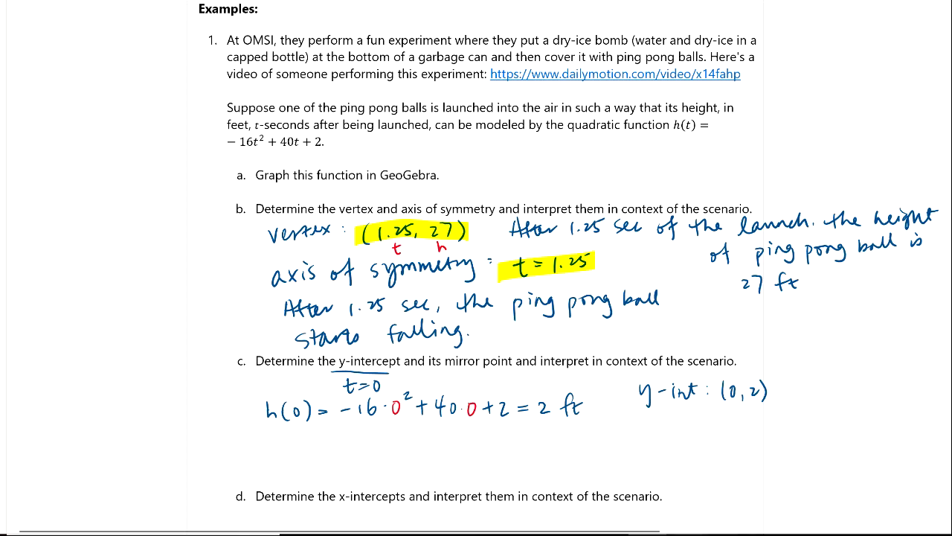
Switch to GeoGebra and reflect point B about the line x = 1.25 with the Reflect about Line tool.
{"action": "left_click", "coordinate": [686, 535]}
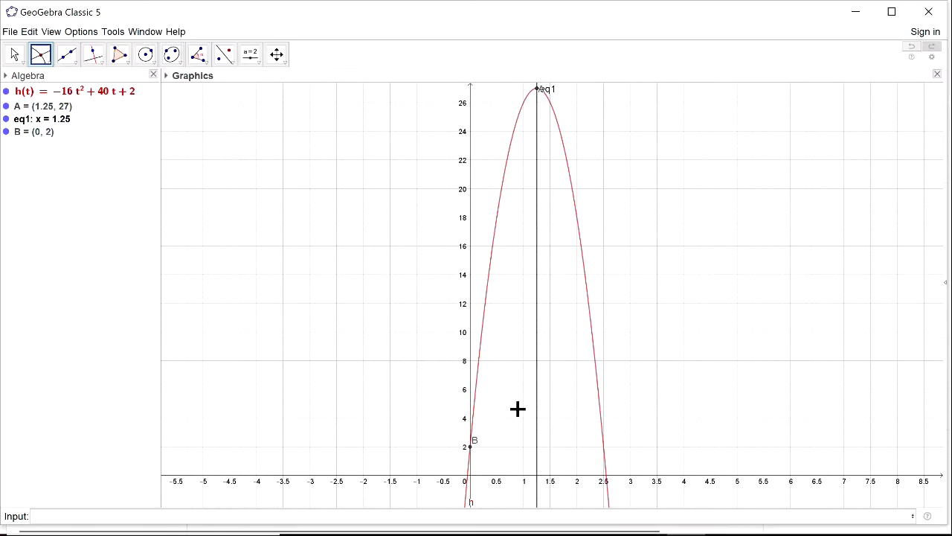
{"action": "left_click", "coordinate": [233, 67]}
{"action": "left_click", "coordinate": [230, 59]}
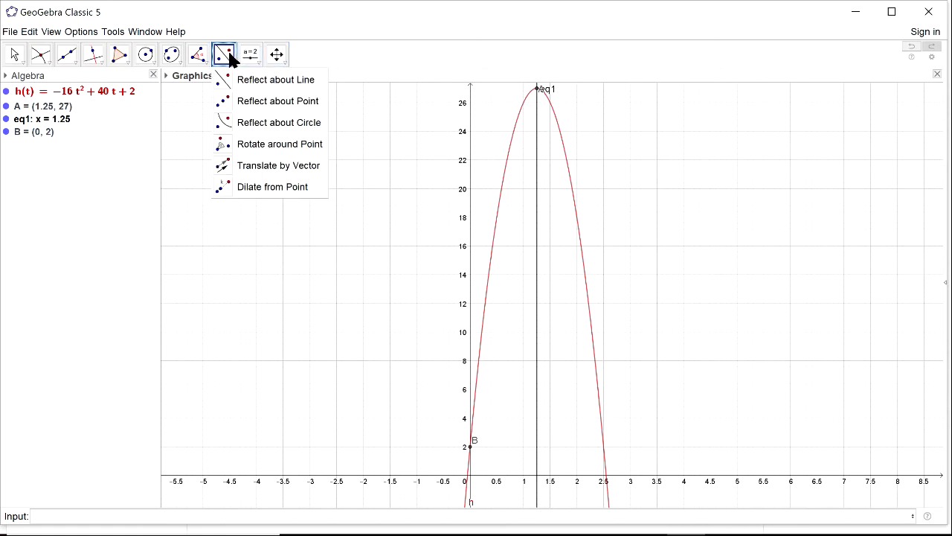
{"action": "left_click", "coordinate": [256, 88]}
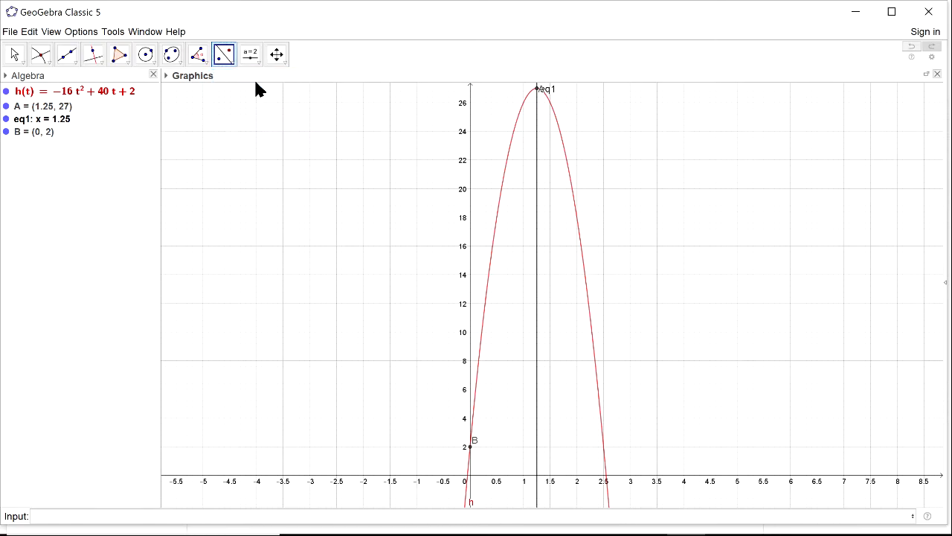
{"action": "left_click", "coordinate": [470, 448]}
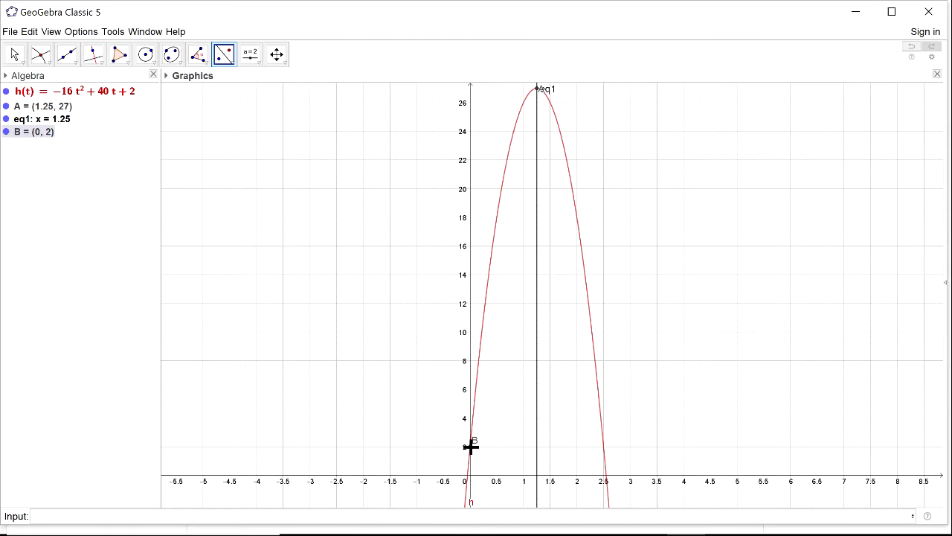
{"action": "left_click", "coordinate": [537, 454]}
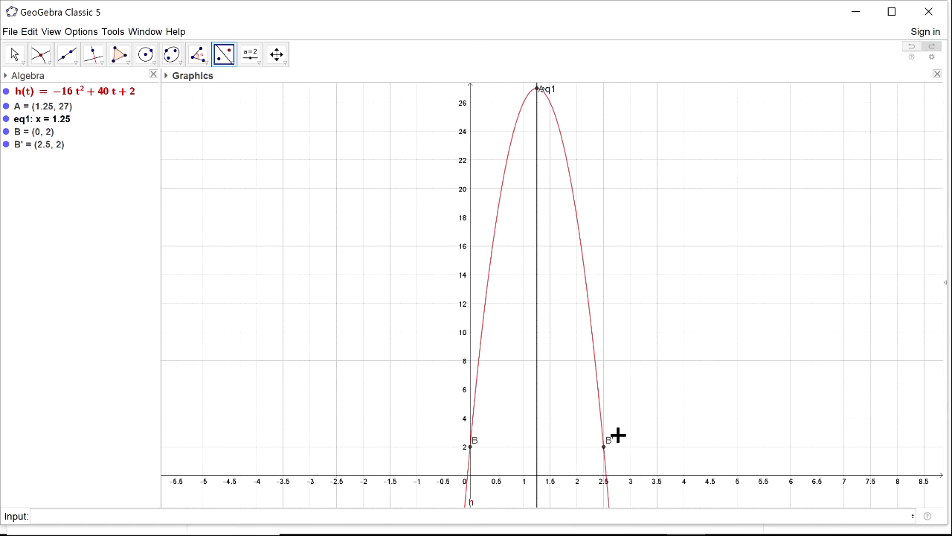
Return to OneNote and handwrite "mirror point: (2.5, 2)" below the y-intercept answer in part c.
{"action": "mouse_move", "coordinate": [724, 535]}
{"action": "key", "text": "alt+Tab"}
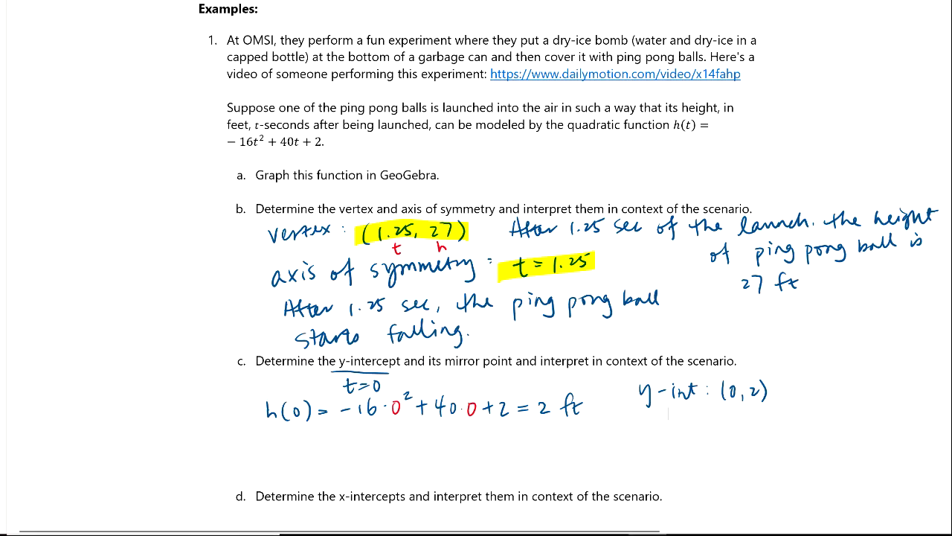
{"action": "mouse_move", "coordinate": [637, 424]}
{"action": "left_mouse_down"}
{"action": "mouse_move", "coordinate": [701, 428]}
{"action": "mouse_move", "coordinate": [724, 443]}
{"action": "mouse_move", "coordinate": [735, 427]}
{"action": "mouse_move", "coordinate": [761, 421]}
{"action": "mouse_move", "coordinate": [864, 430]}
{"action": "left_mouse_up"}
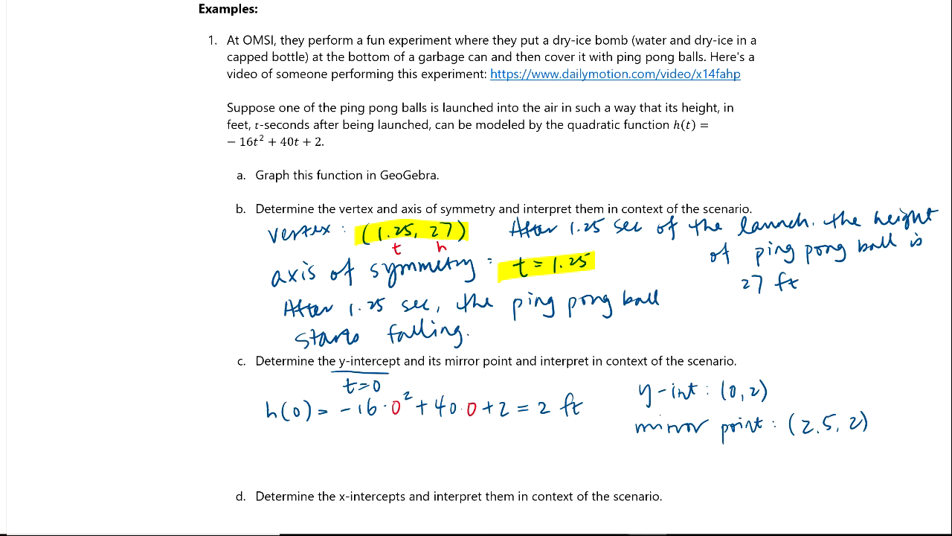
Handwrite the interpretation "The height of the ball is 2 ft" below the h(0) calculation in part c.
{"action": "scroll", "coordinate": [472, 268], "scroll_direction": "down", "scroll_amount": 3}
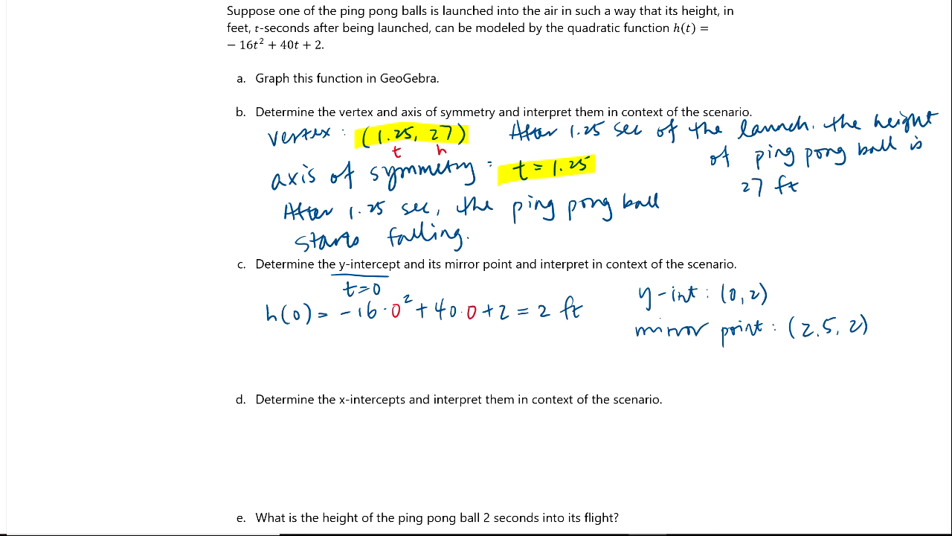
{"action": "mouse_move", "coordinate": [254, 341]}
{"action": "left_mouse_down"}
{"action": "mouse_move", "coordinate": [274, 350]}
{"action": "mouse_move", "coordinate": [542, 335]}
{"action": "mouse_move", "coordinate": [571, 343]}
{"action": "left_mouse_up"}
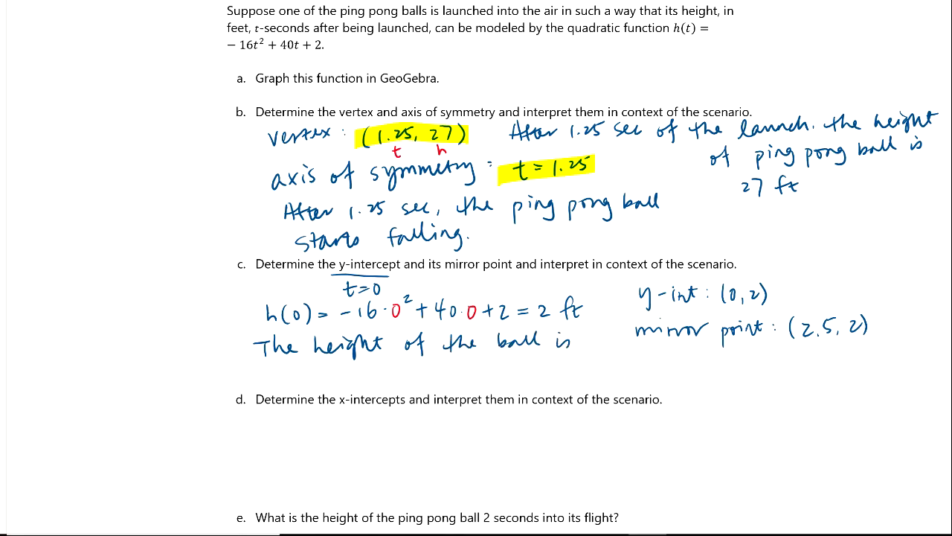
{"action": "mouse_move", "coordinate": [266, 373]}
{"action": "left_mouse_down"}
{"action": "mouse_move", "coordinate": [286, 384]}
{"action": "mouse_move", "coordinate": [301, 378]}
{"action": "left_mouse_up"}
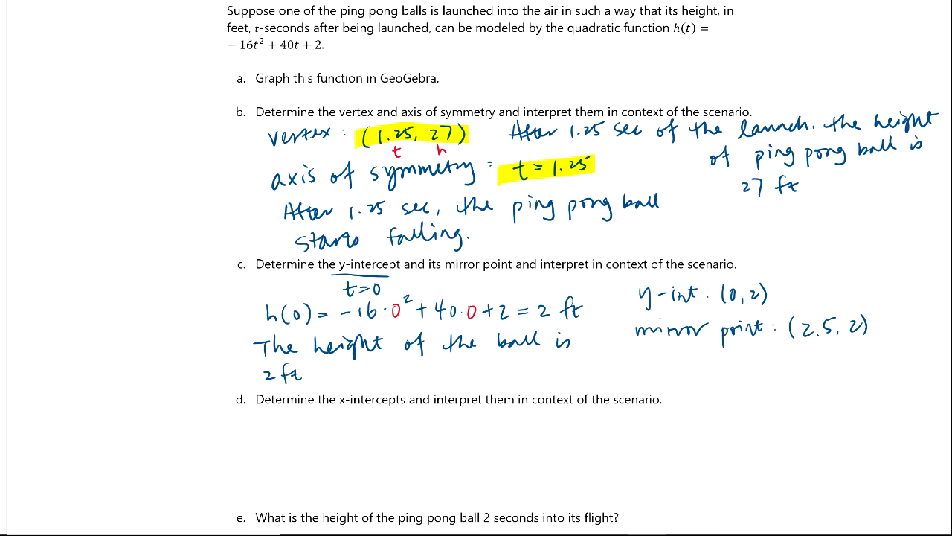